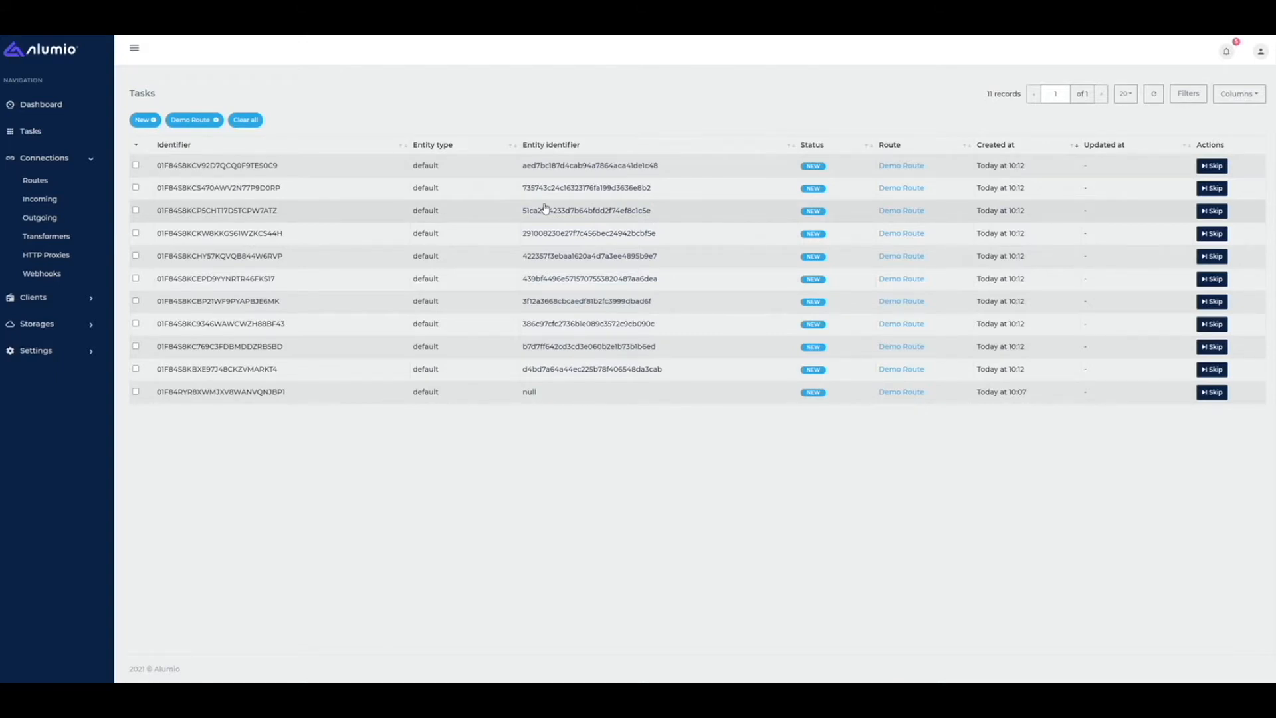
- Open the second task in the list and examine the id and email fields in its entity data
{"action": "left_click", "coordinate": [446, 193]}
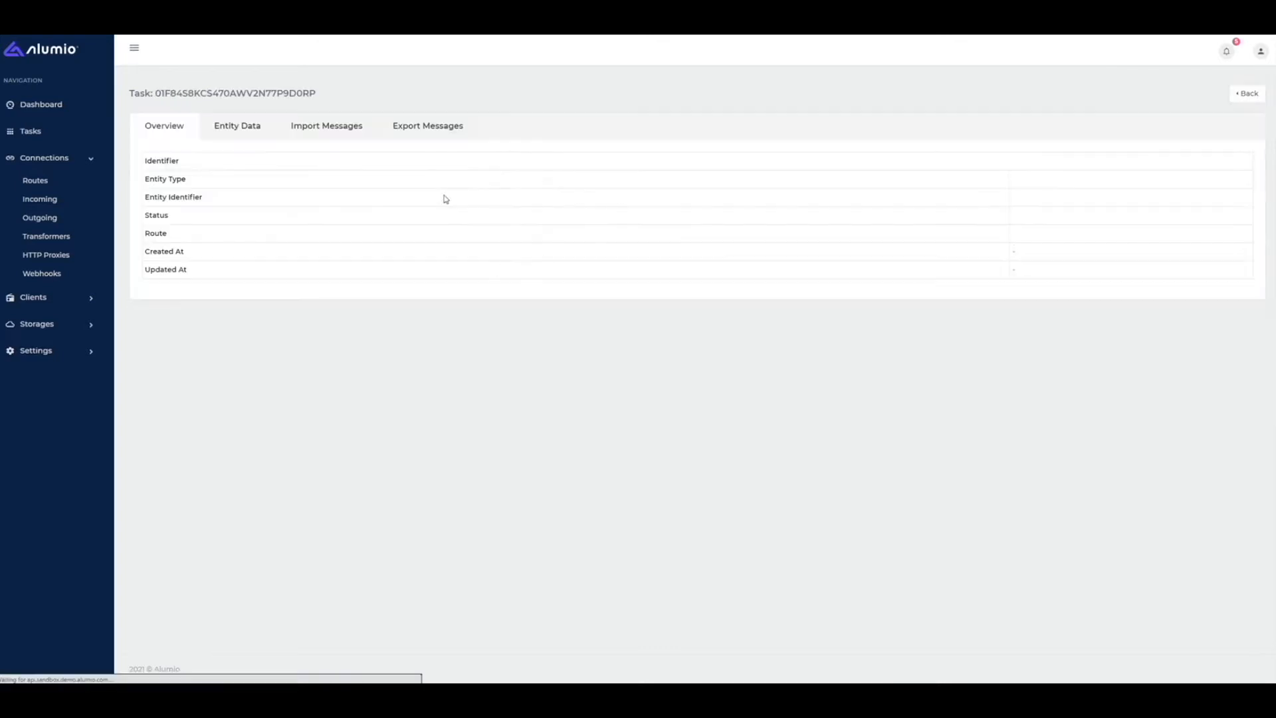
{"action": "left_click", "coordinate": [258, 132]}
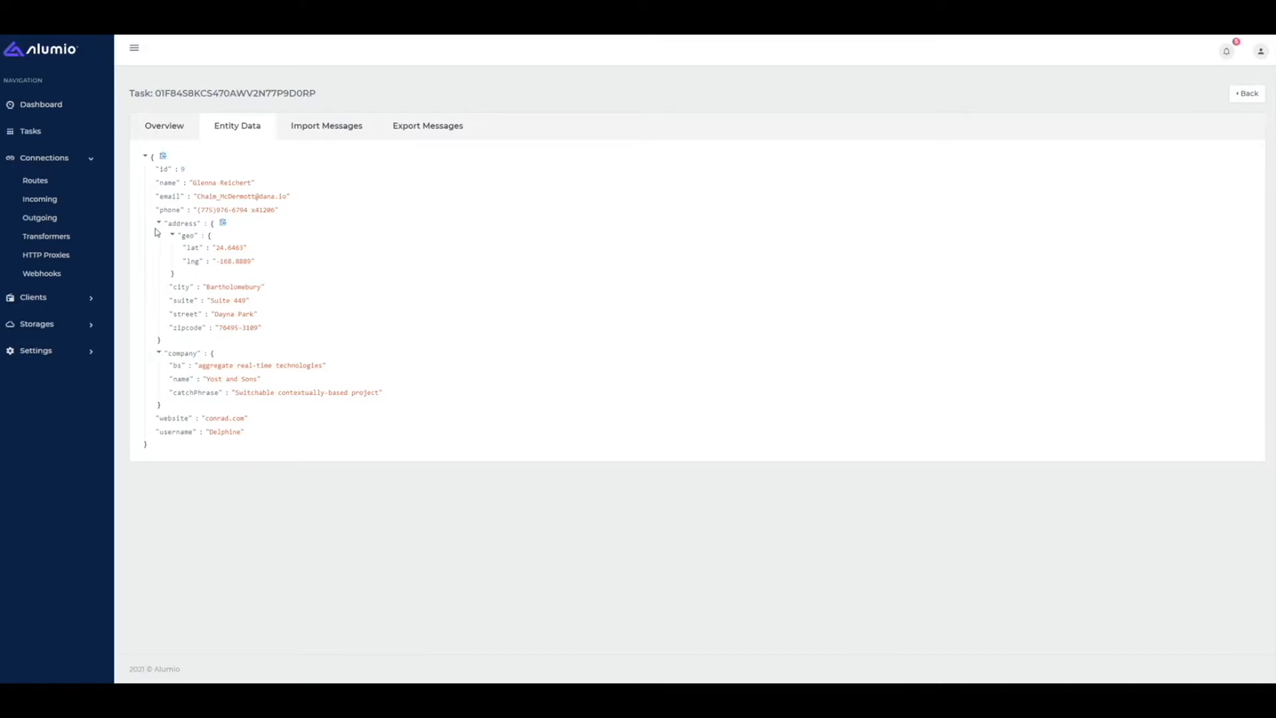
{"action": "double_click", "coordinate": [169, 171]}
{"action": "left_click", "coordinate": [157, 199]}
{"action": "double_click", "coordinate": [166, 197]}
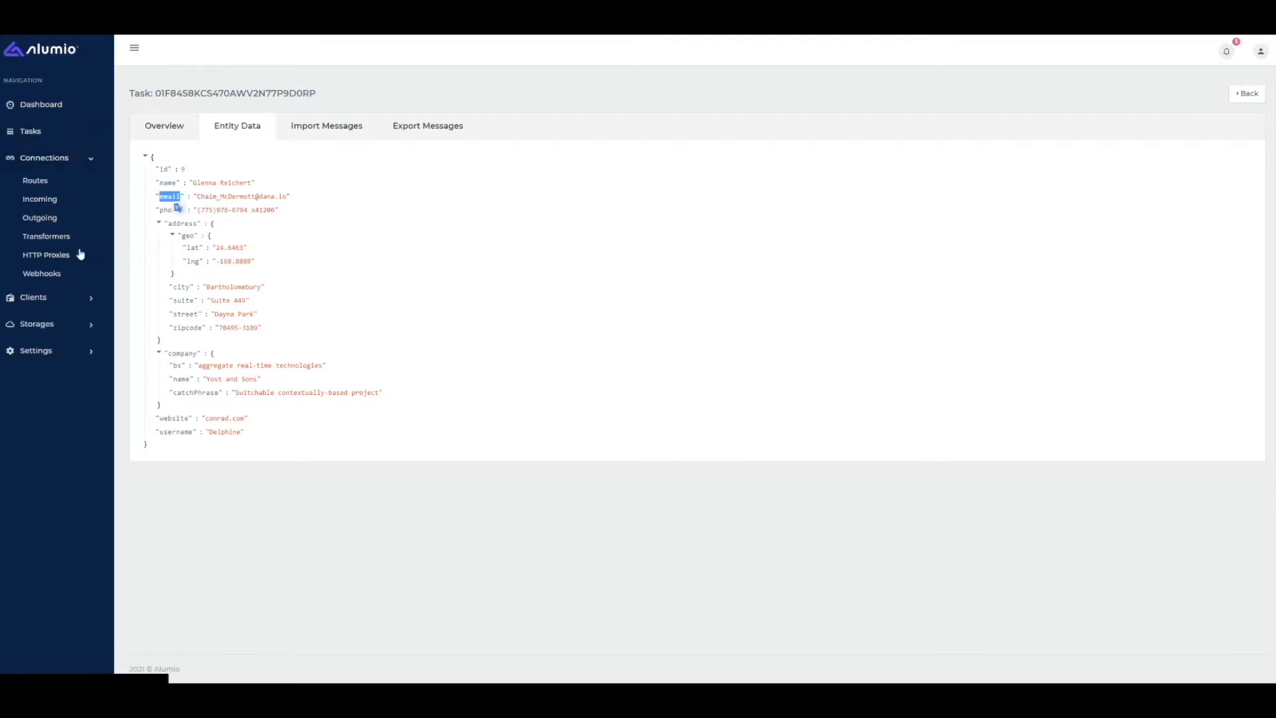
- Start a new entity type named Example User and add an empty identifier path to it
{"action": "left_click", "coordinate": [30, 297]}
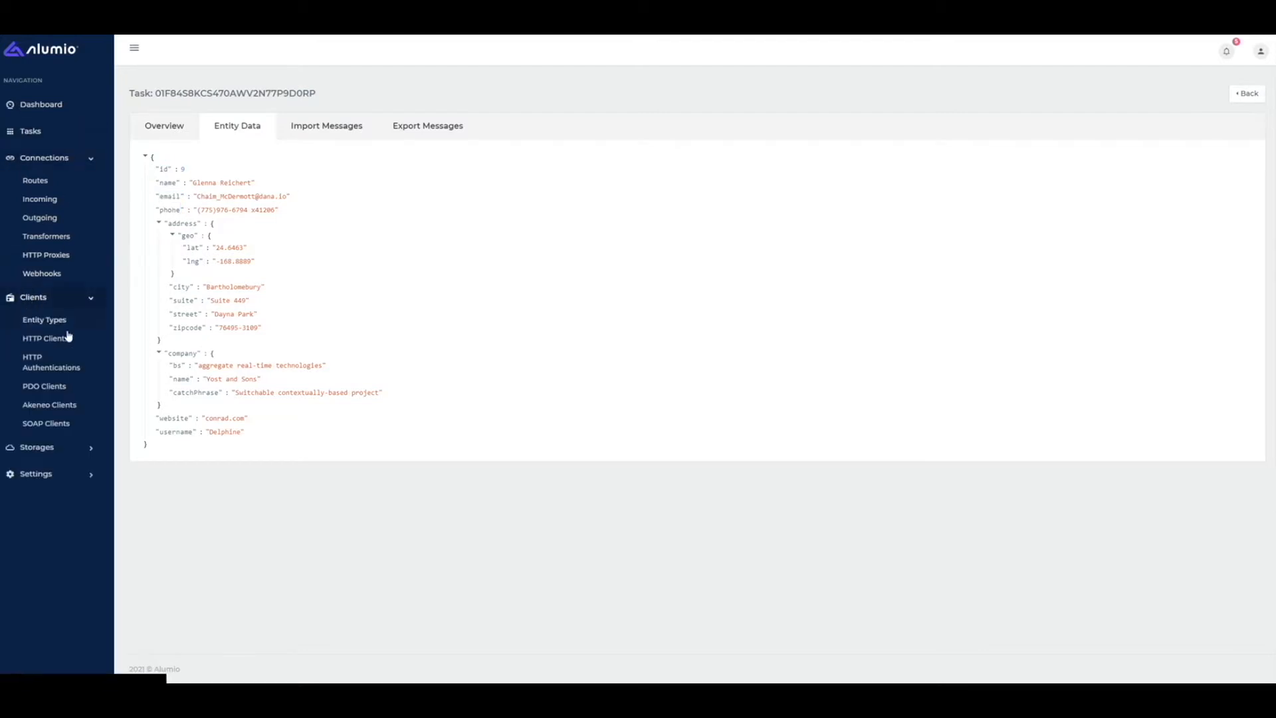
{"action": "left_click", "coordinate": [54, 323]}
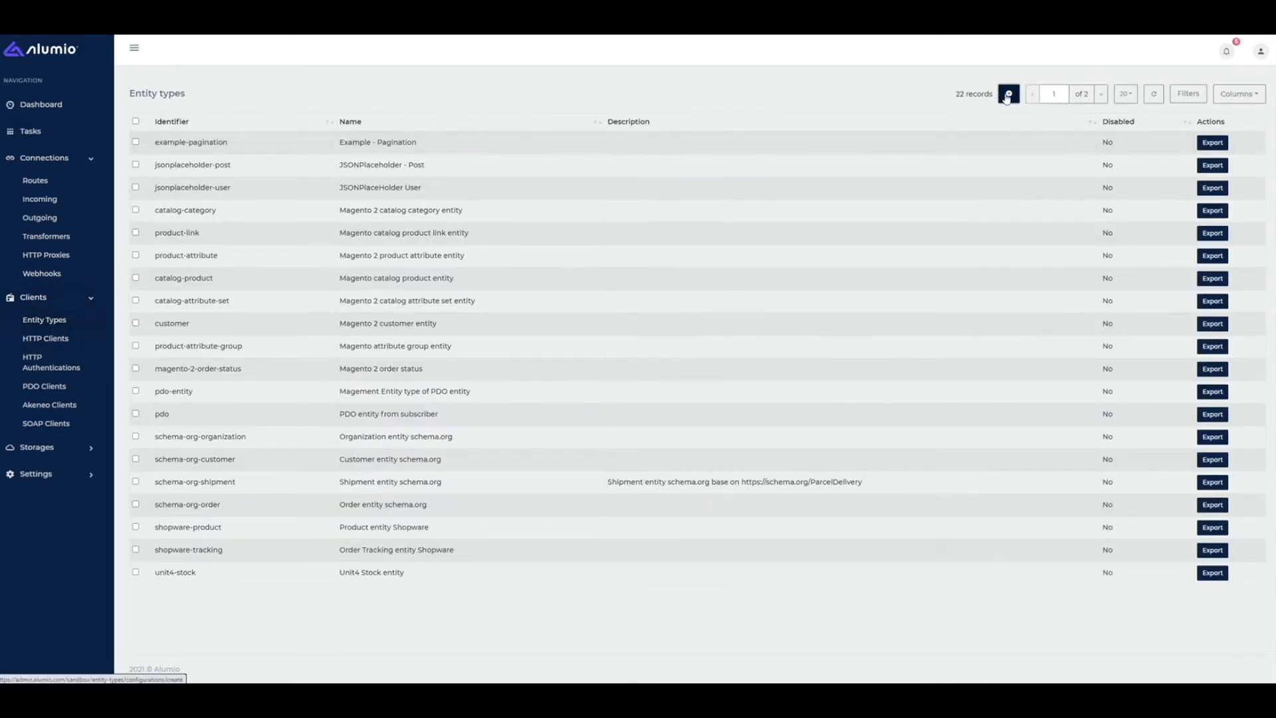
{"action": "left_click", "coordinate": [1008, 97]}
{"action": "left_click", "coordinate": [377, 150]}
{"action": "type", "text": "Example User"}
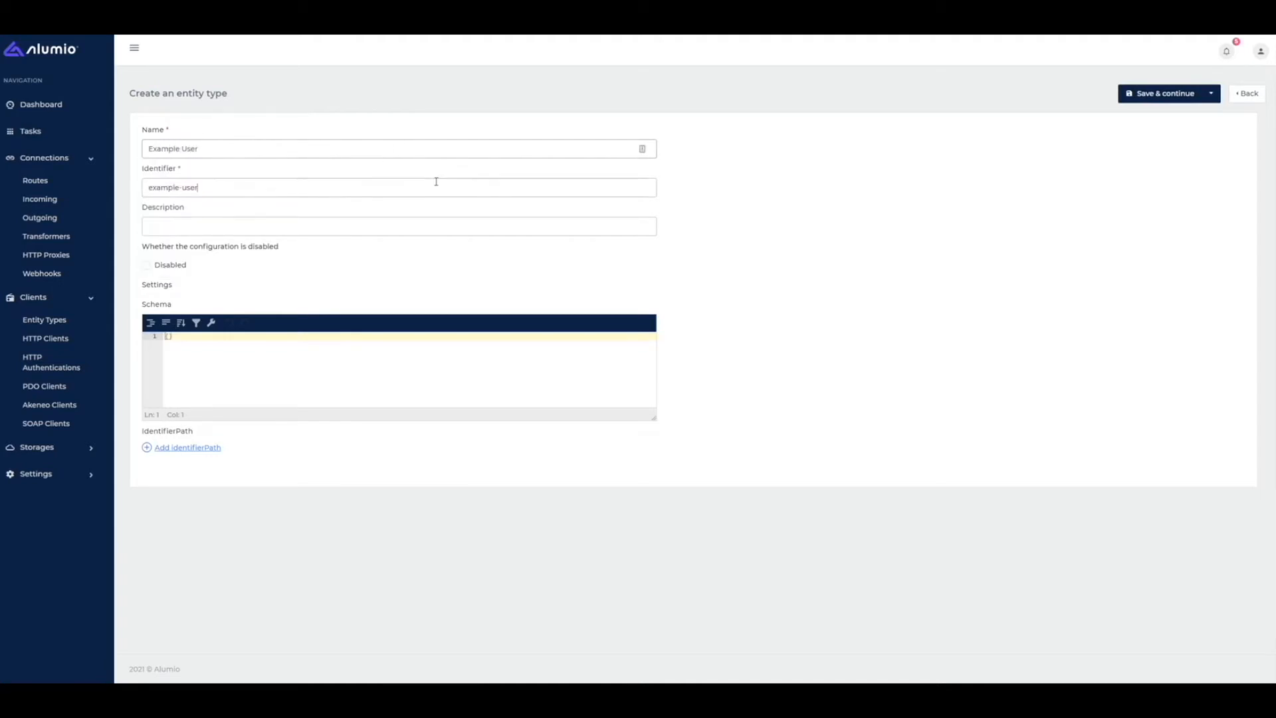
{"action": "left_click_drag", "start_coordinate": [173, 337], "coordinate": [156, 337]}
{"action": "left_click_drag", "start_coordinate": [140, 434], "coordinate": [192, 435]}
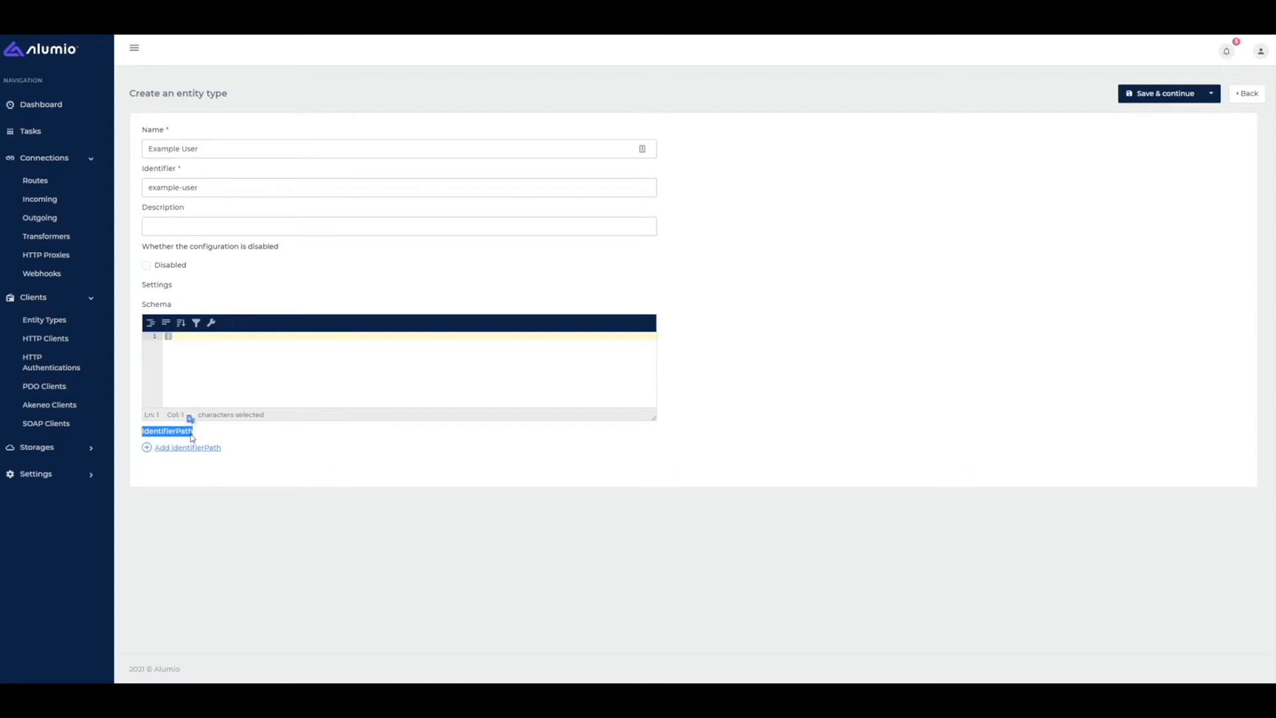
{"action": "left_click", "coordinate": [160, 448]}
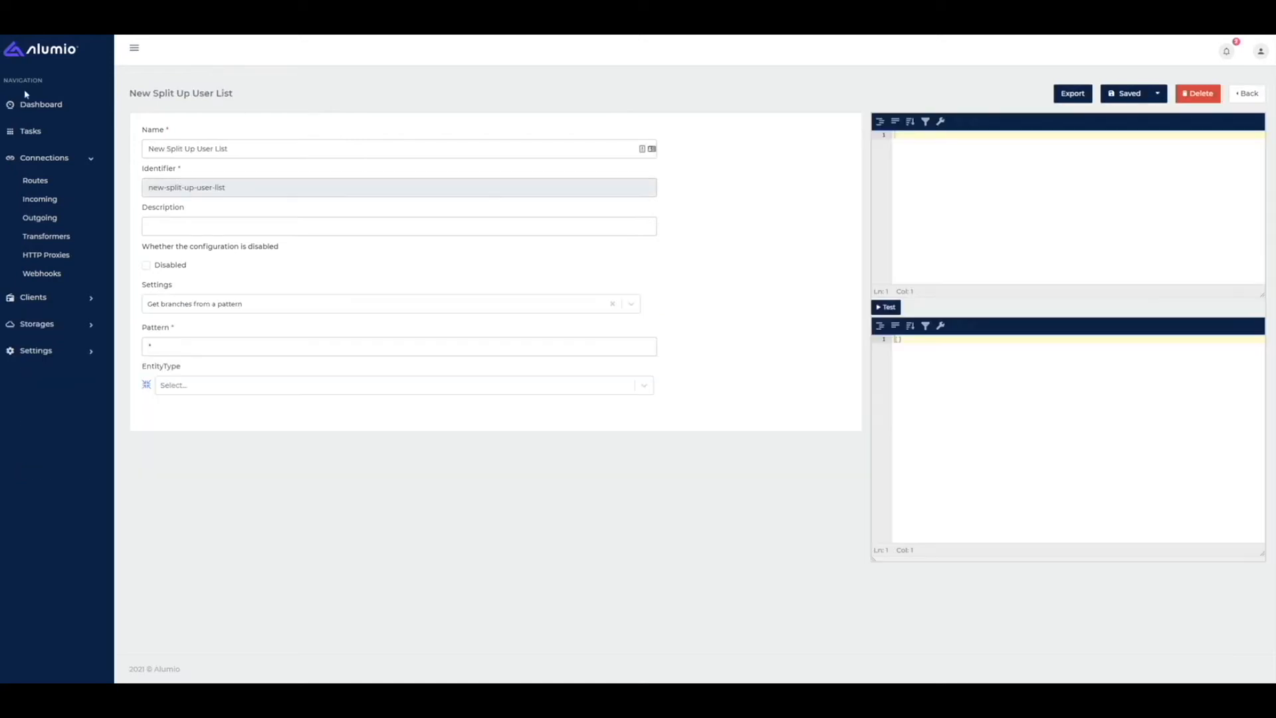
- Remove the date range filter from the tasks and check the id and email fields in one task's entity data
{"action": "left_click", "coordinate": [39, 131]}
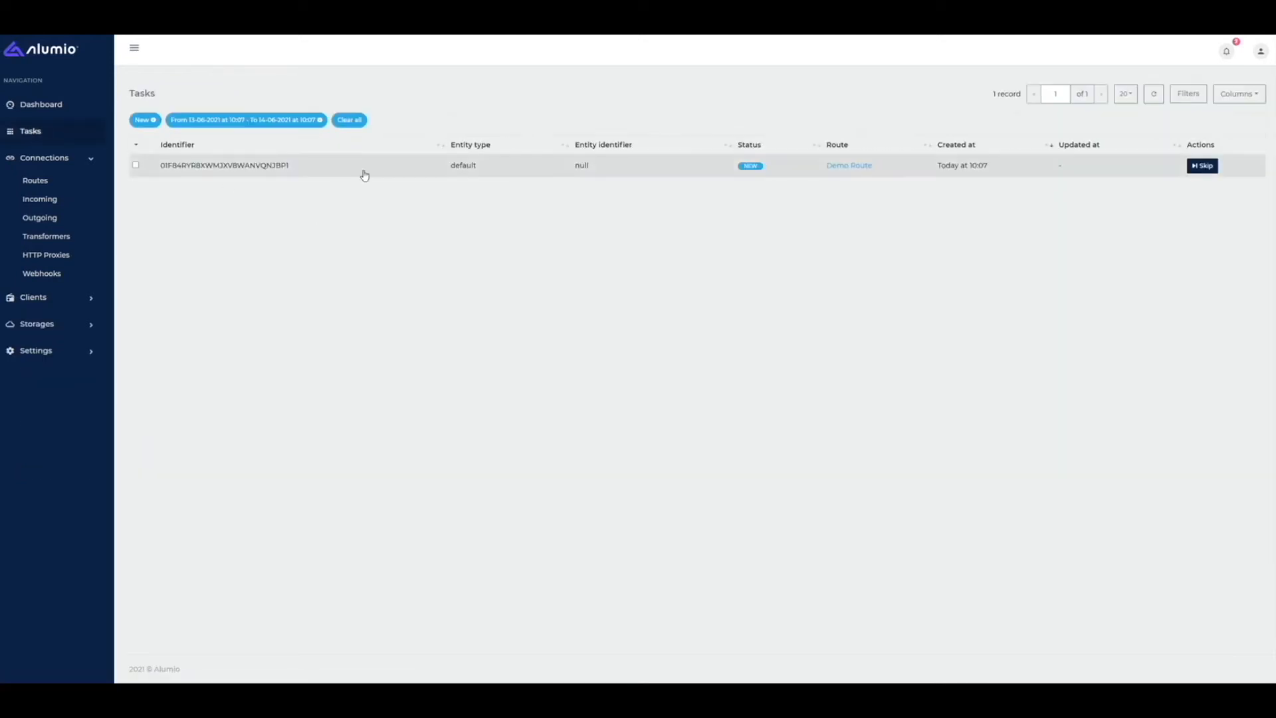
{"action": "left_click", "coordinate": [320, 120]}
{"action": "left_click", "coordinate": [335, 188]}
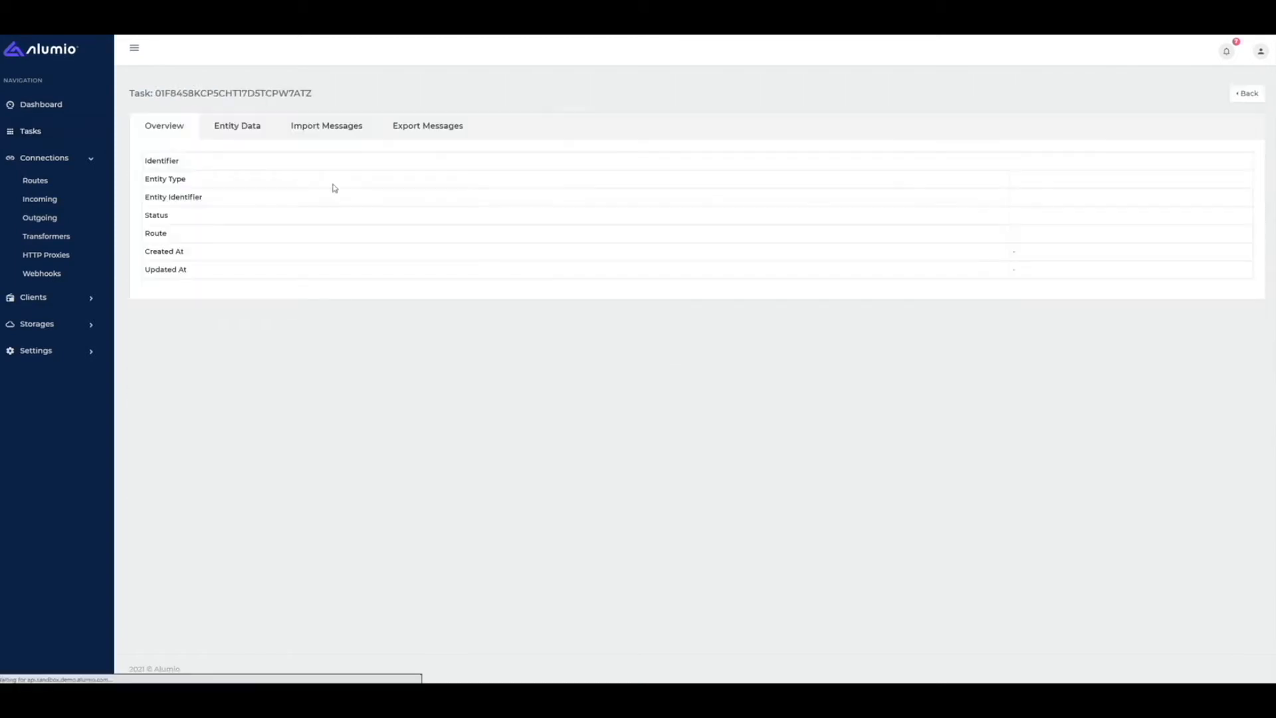
{"action": "left_click", "coordinate": [232, 125]}
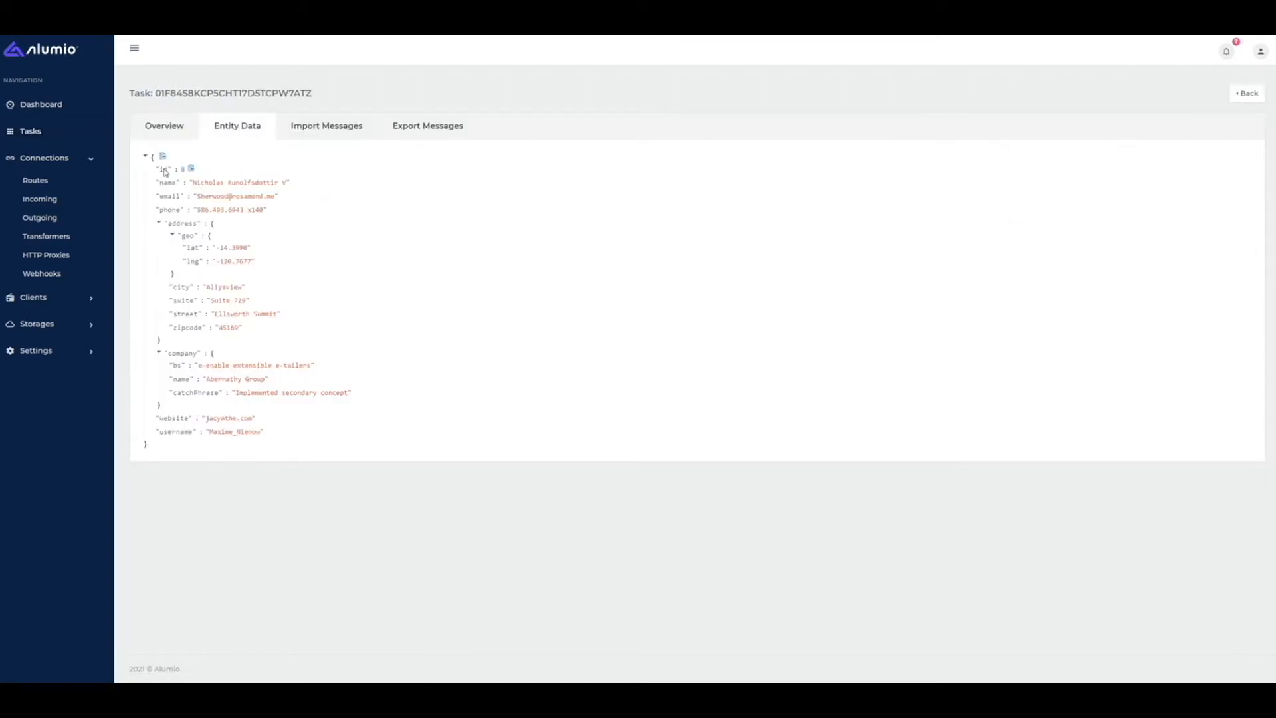
{"action": "left_click_drag", "start_coordinate": [161, 198], "coordinate": [182, 198]}
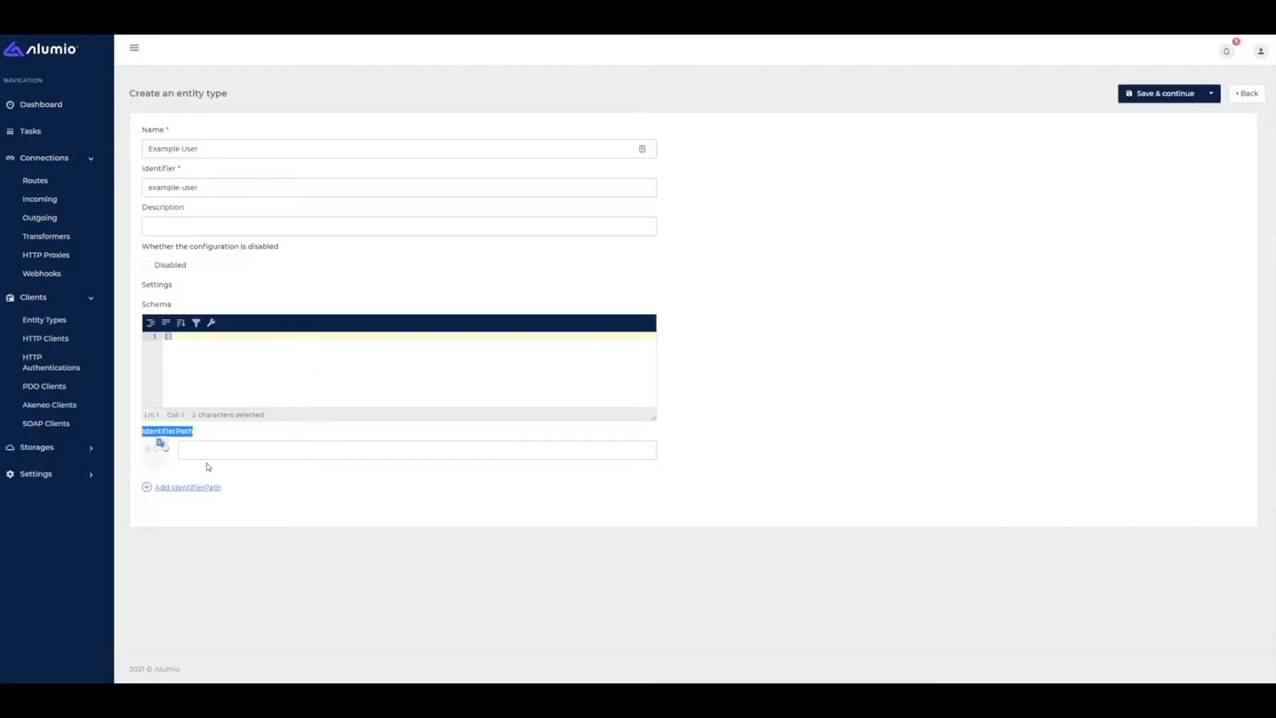
- Set the Example User entity type's identifier paths to id and email and save the configuration
{"action": "left_click", "coordinate": [205, 449]}
{"action": "type", "text": "id"}
{"action": "left_click", "coordinate": [182, 488]}
{"action": "left_click", "coordinate": [202, 490]}
{"action": "type", "text": "email"}
{"action": "left_click", "coordinate": [786, 433]}
{"action": "left_click", "coordinate": [1172, 94]}
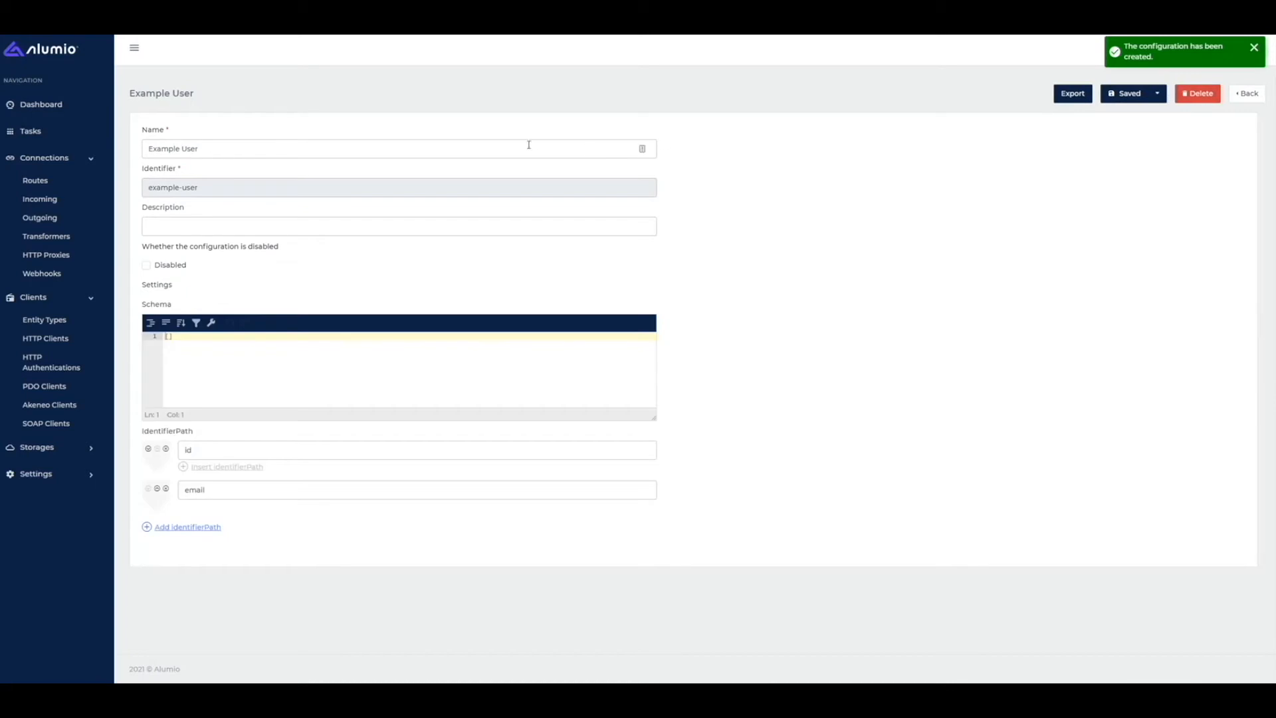
- Set the entity type of the New Split Up User List transformer to Example User and save it
{"action": "left_click", "coordinate": [35, 235]}
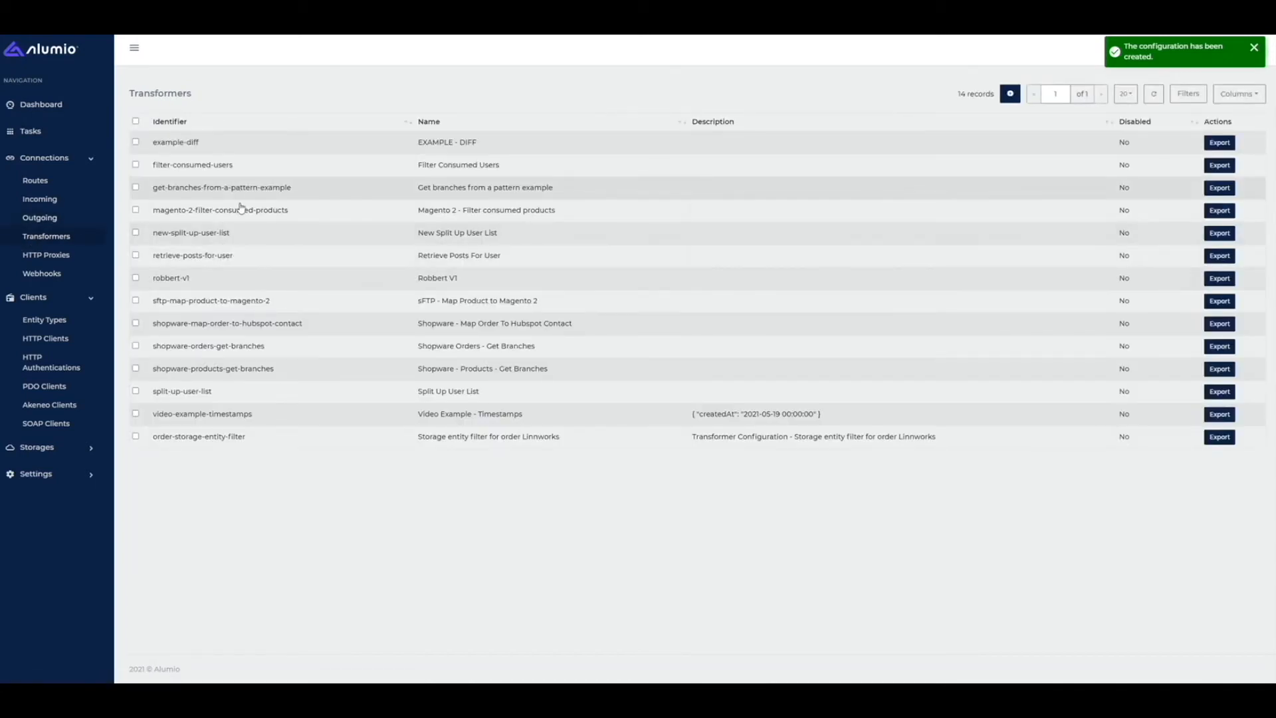
{"action": "left_click", "coordinate": [285, 234]}
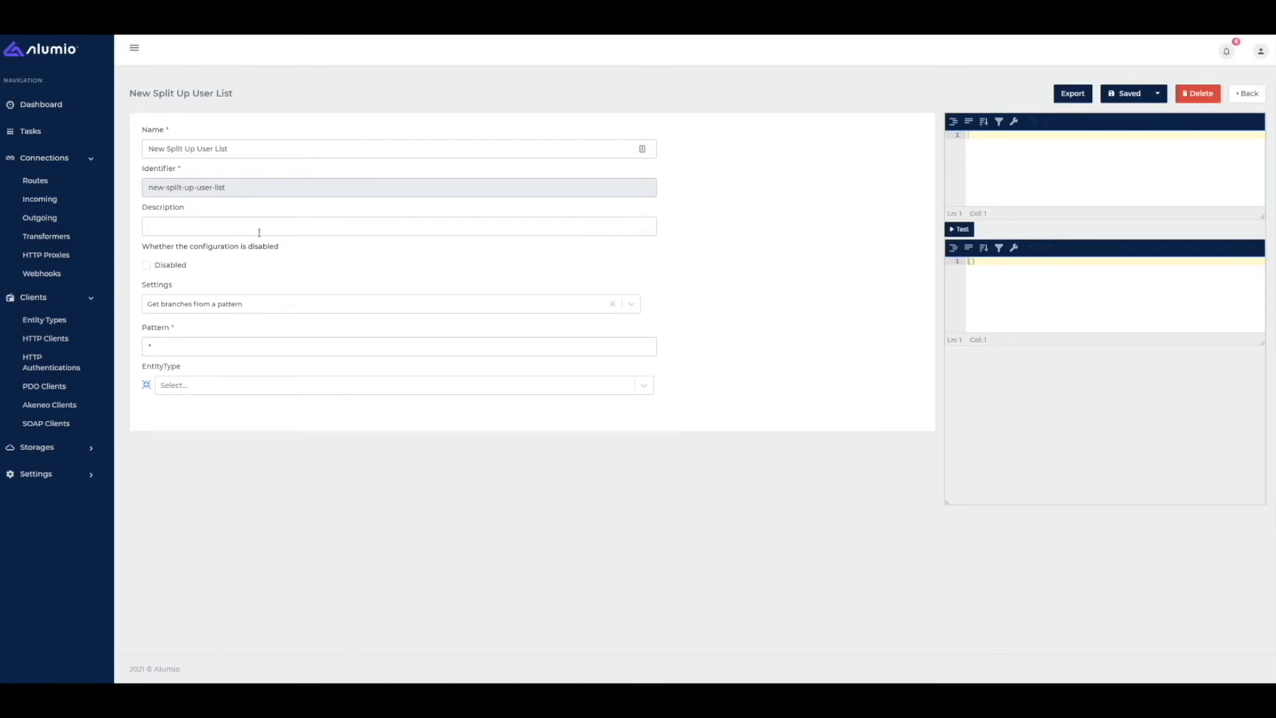
{"action": "left_click", "coordinate": [175, 385]}
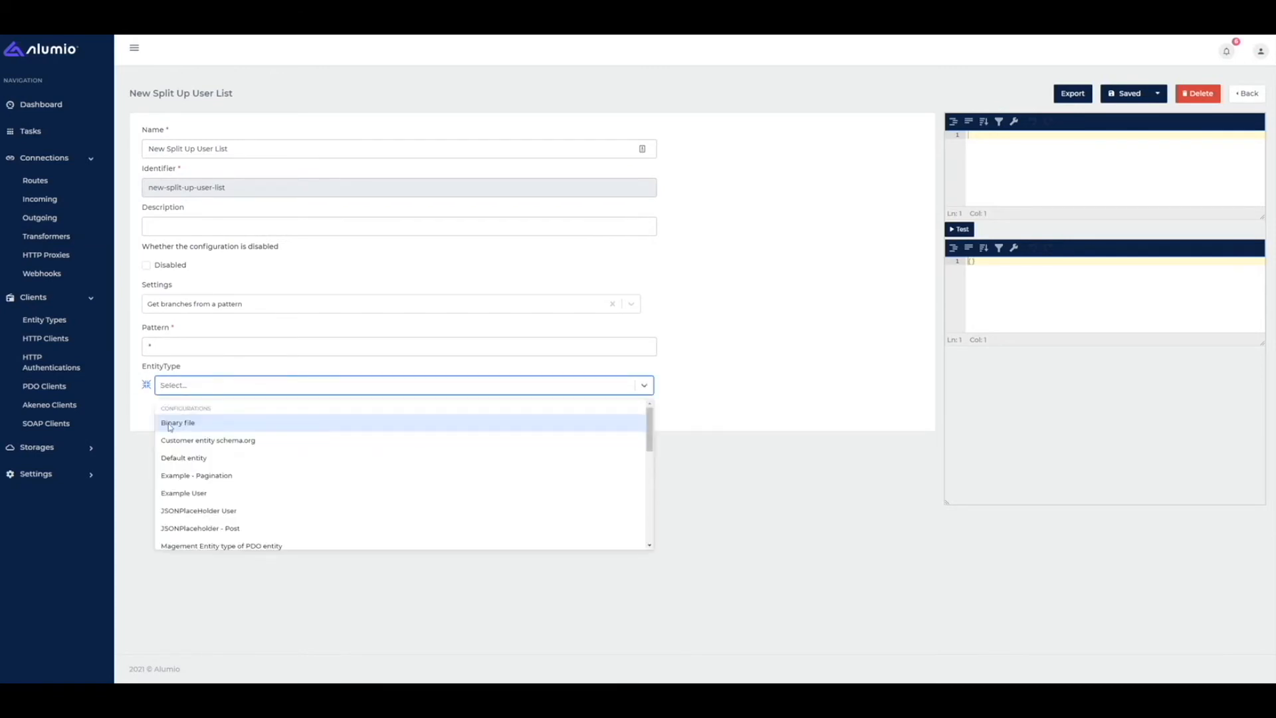
{"action": "type", "text": "example us"}
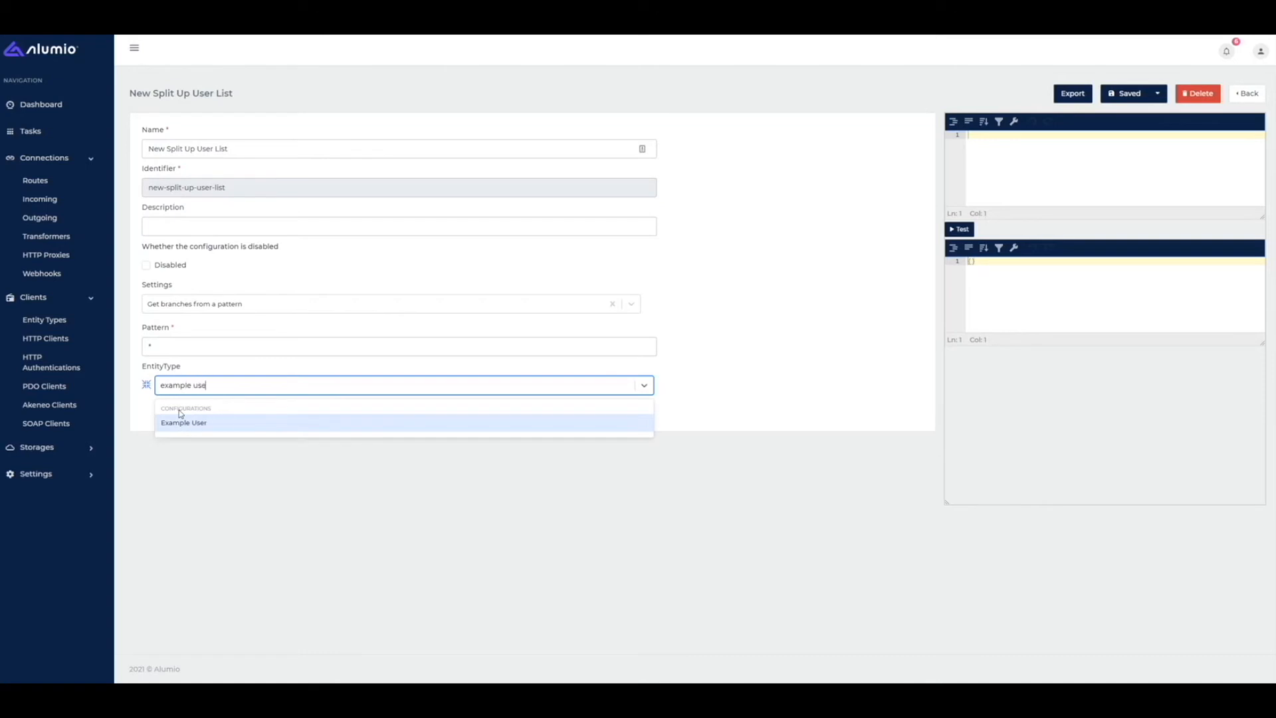
{"action": "type", "text": "e"}
{"action": "left_click", "coordinate": [181, 422]}
{"action": "left_click", "coordinate": [203, 413]}
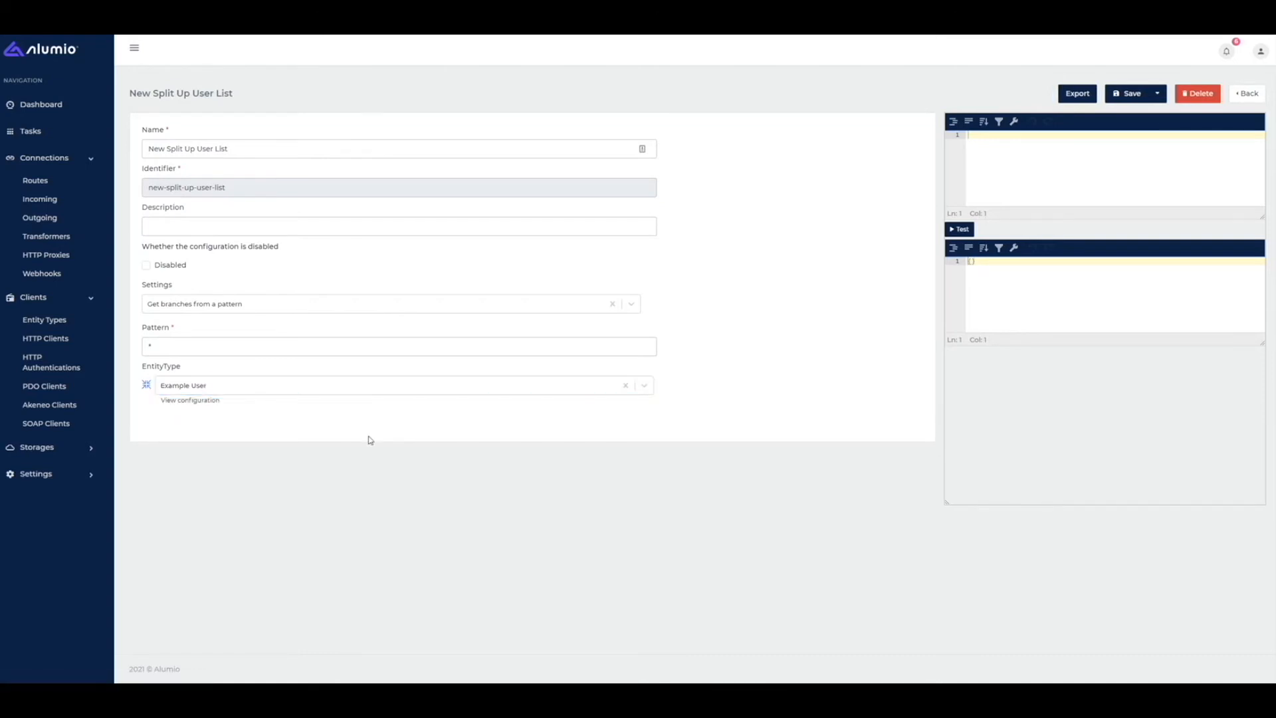
{"action": "left_click", "coordinate": [1123, 96]}
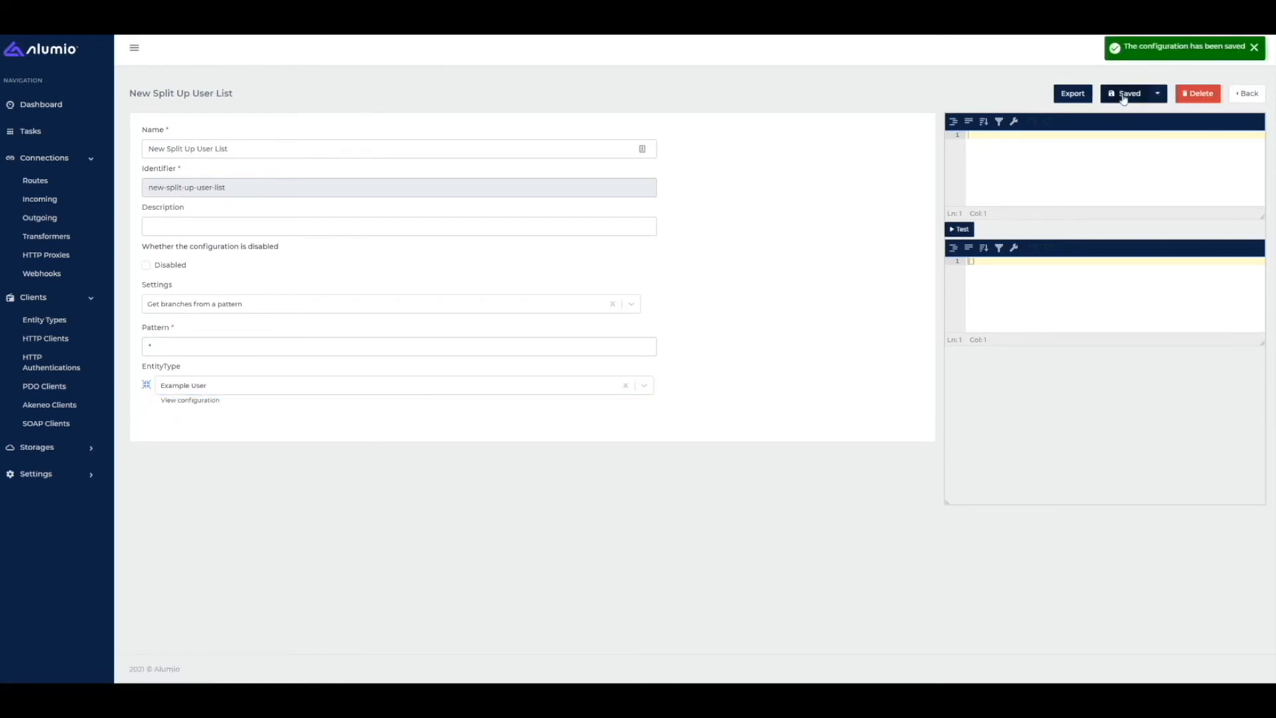
- Run the JSONPlaceHolder - Posts incoming configuration
{"action": "left_click", "coordinate": [34, 203]}
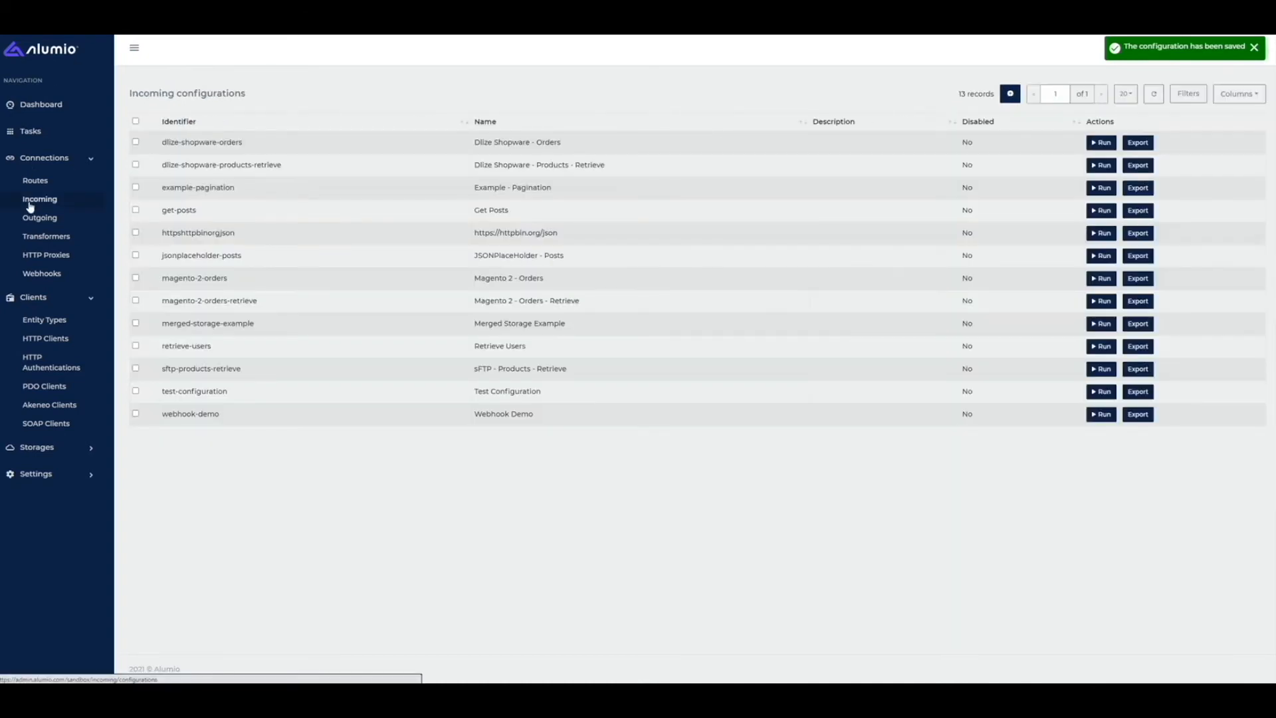
{"action": "left_click", "coordinate": [443, 256]}
{"action": "left_click", "coordinate": [987, 106]}
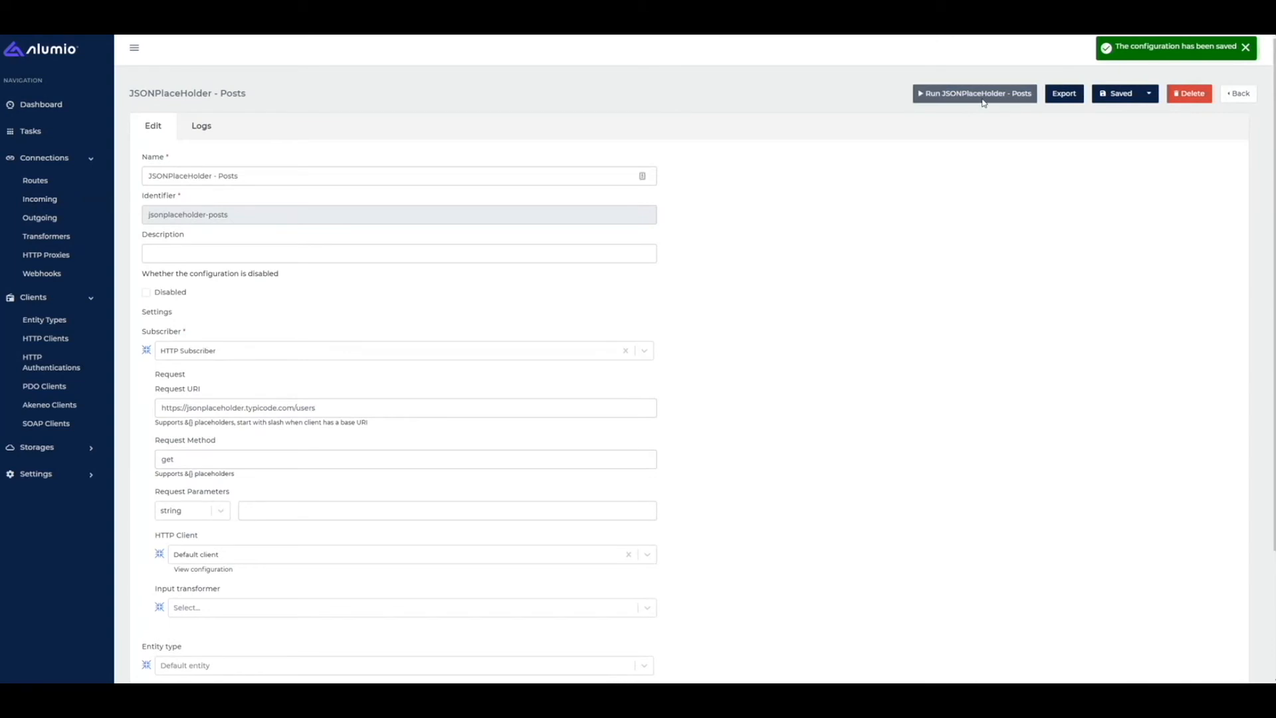
- Filter the task list by a user's first name in the entity identifier and remove that filter again
{"action": "left_click", "coordinate": [38, 135]}
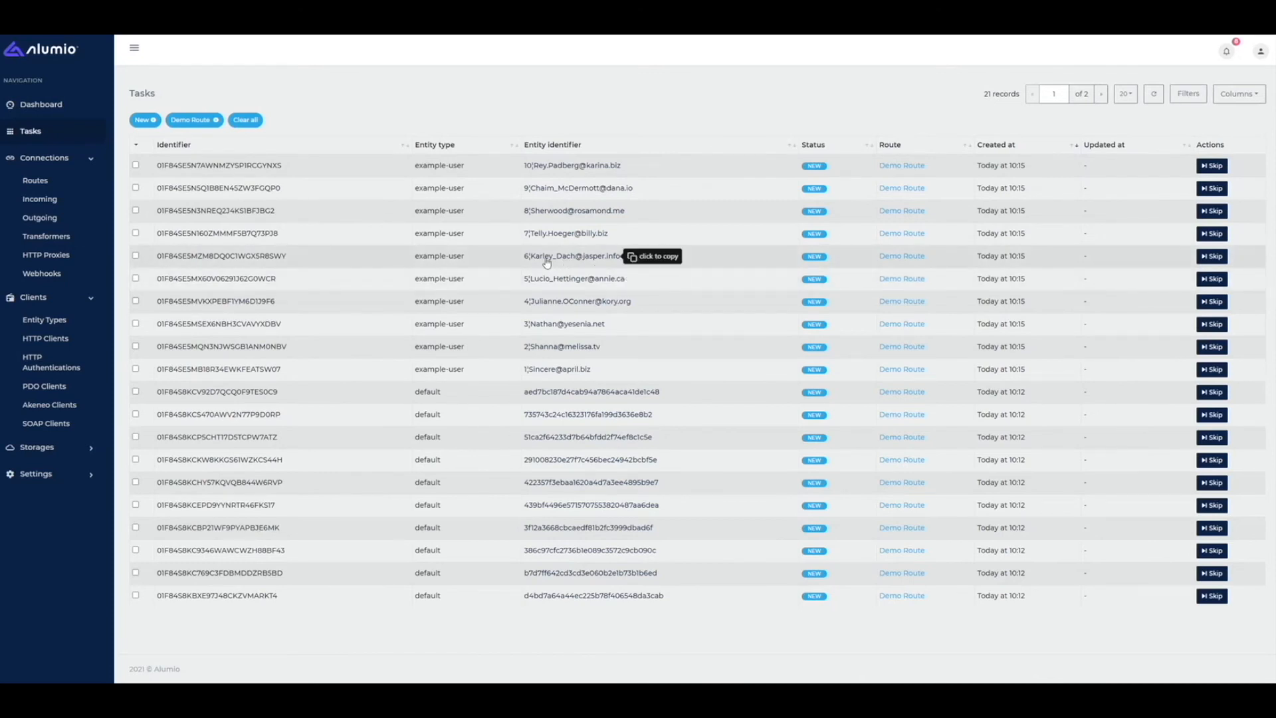
{"action": "left_click", "coordinate": [1189, 94]}
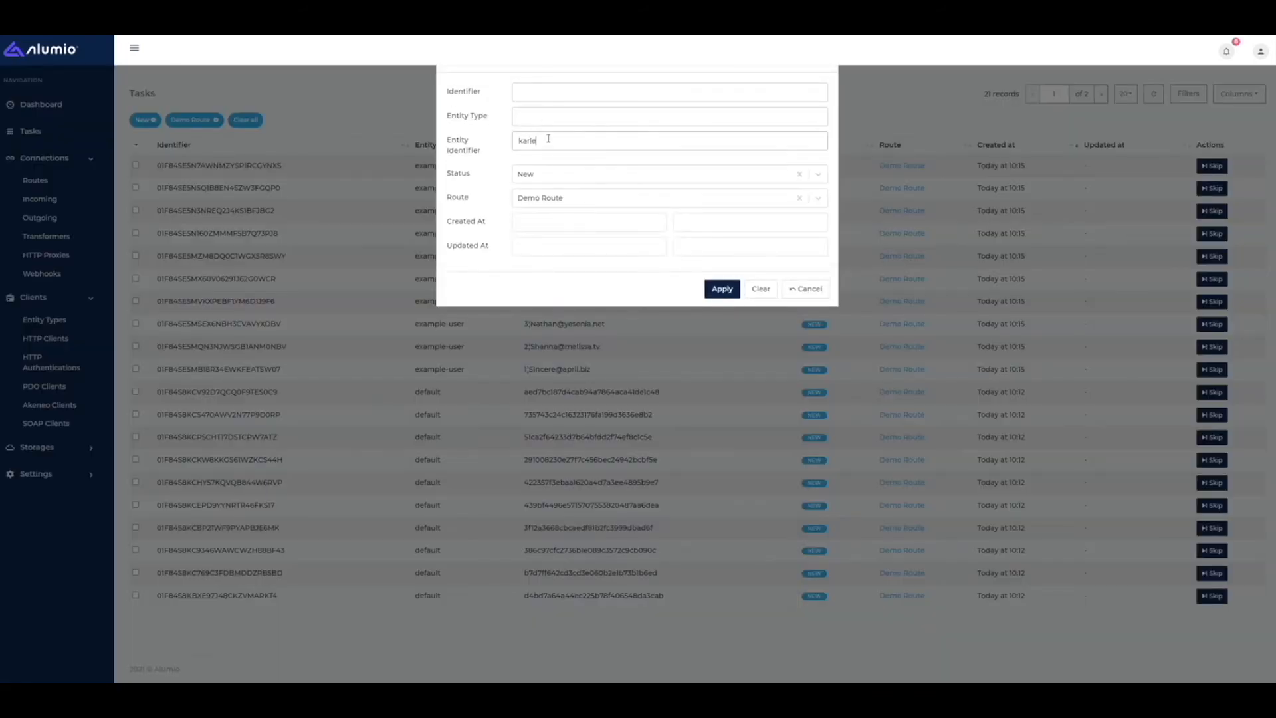
{"action": "left_click", "coordinate": [549, 139]}
{"action": "type", "text": "karley"}
{"action": "key", "text": "Return"}
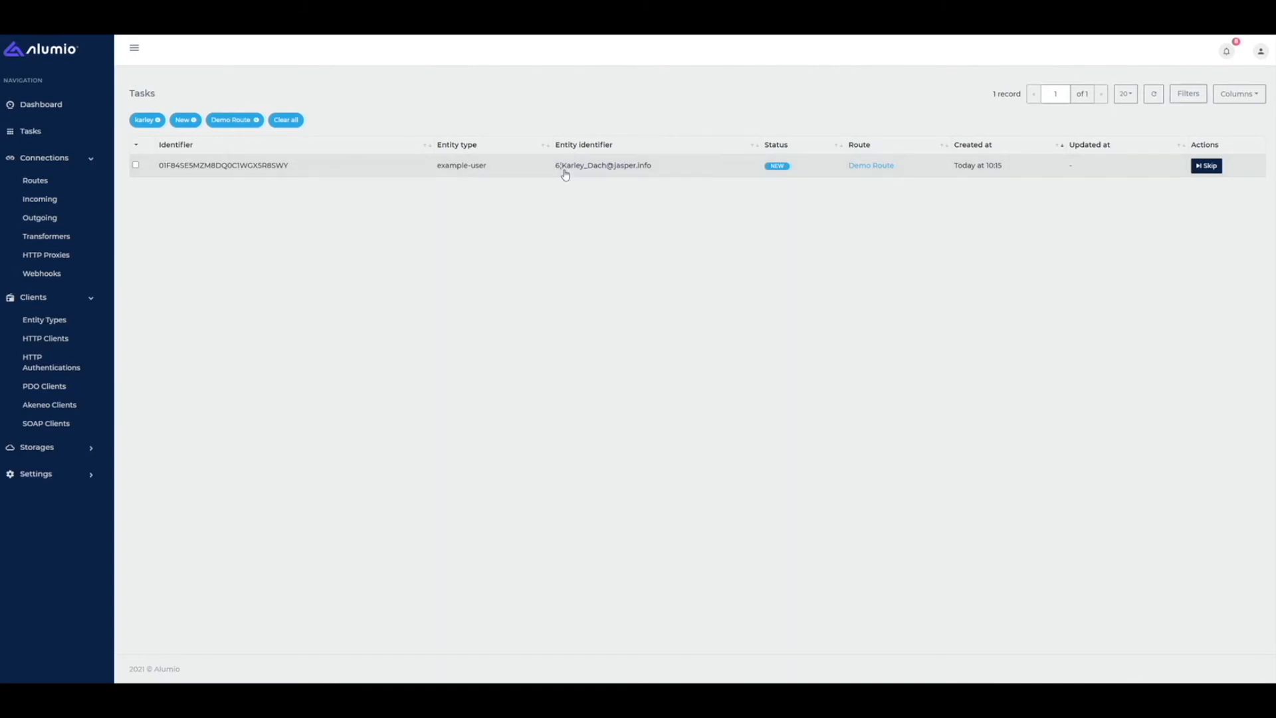
{"action": "left_click", "coordinate": [158, 119]}
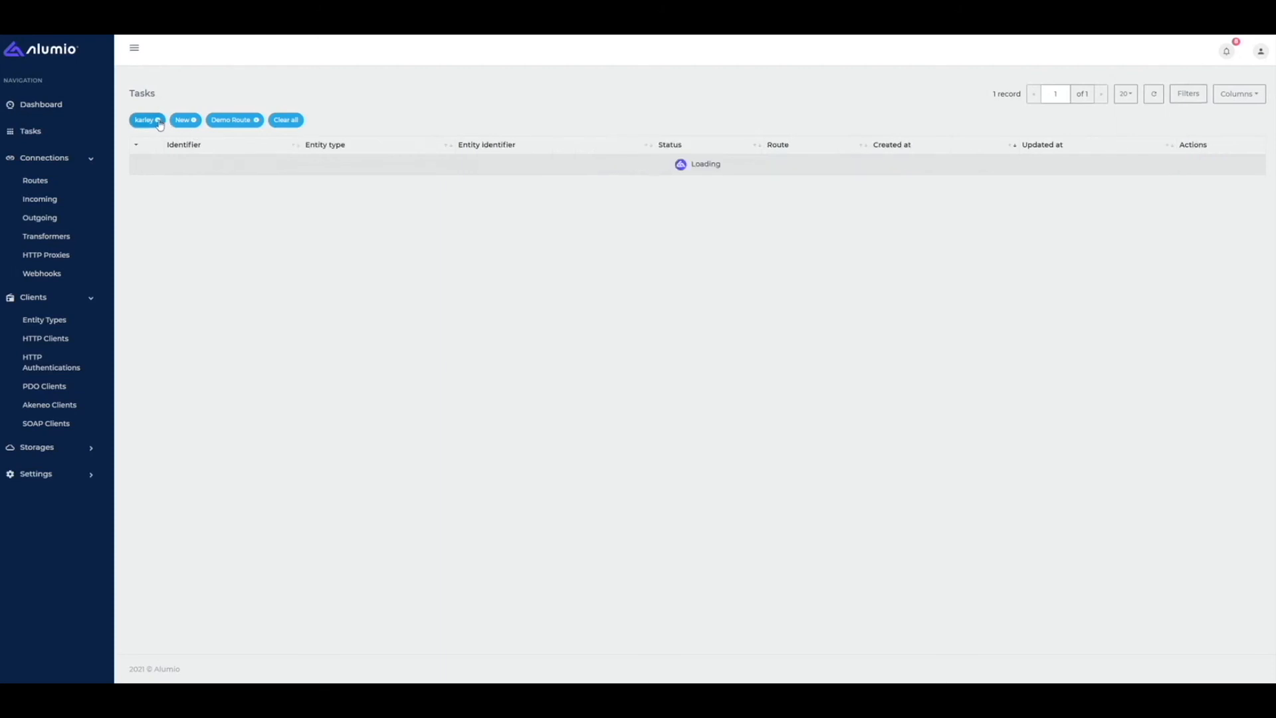